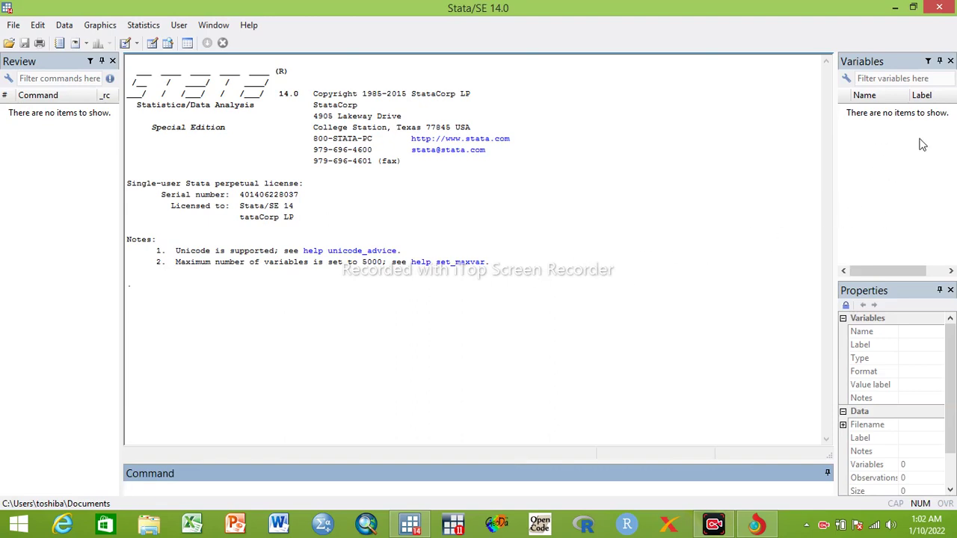
Load the cancer.dta example dataset installed with the program and return to the main window.
left_click(14, 26)
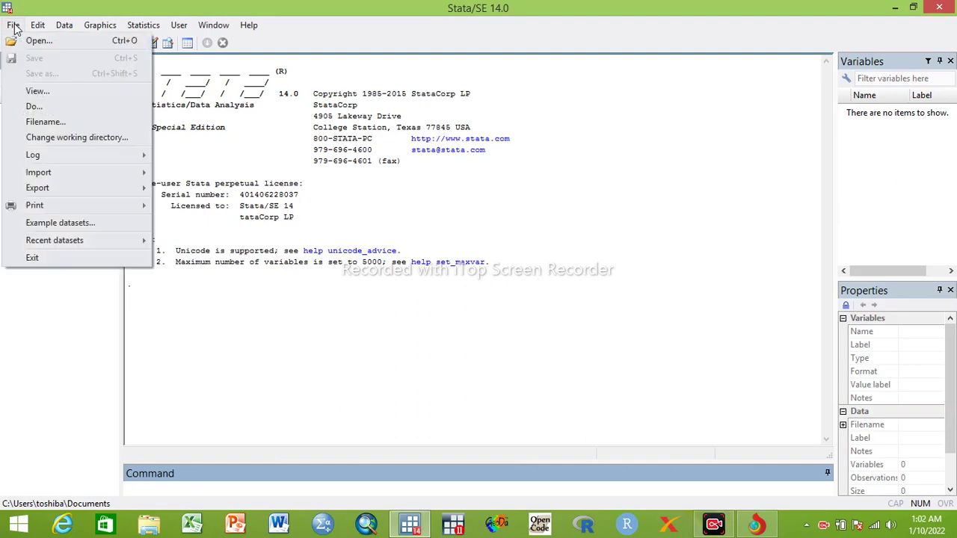
left_click(80, 223)
left_click(99, 186)
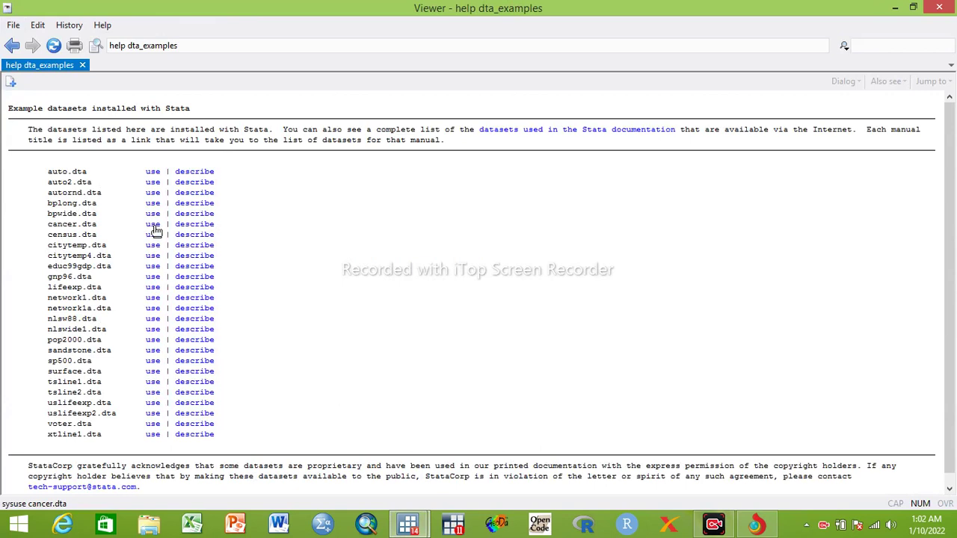
mouse_move(406, 528)
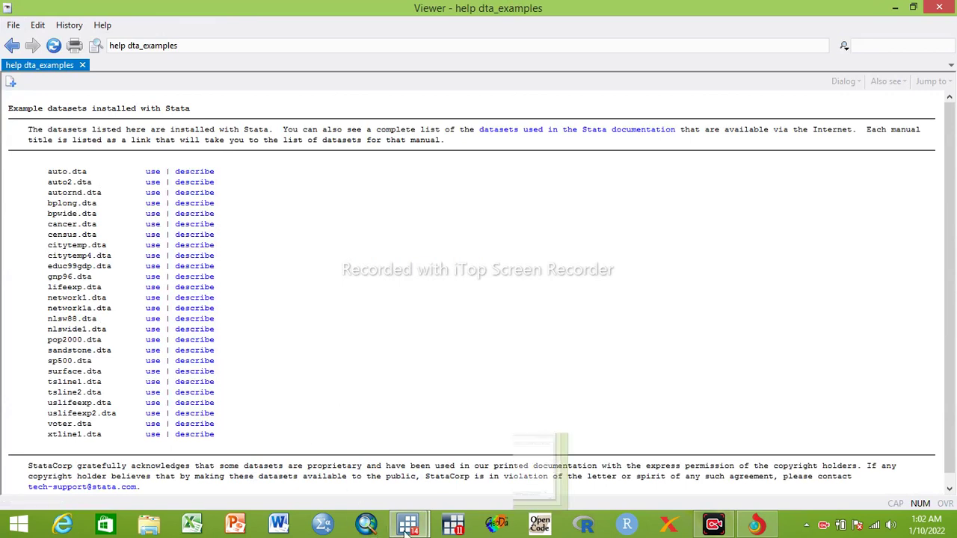
Open the cancer dataset in the Data Editor with the edit command, review its variables, and close the editor.
left_click(324, 474)
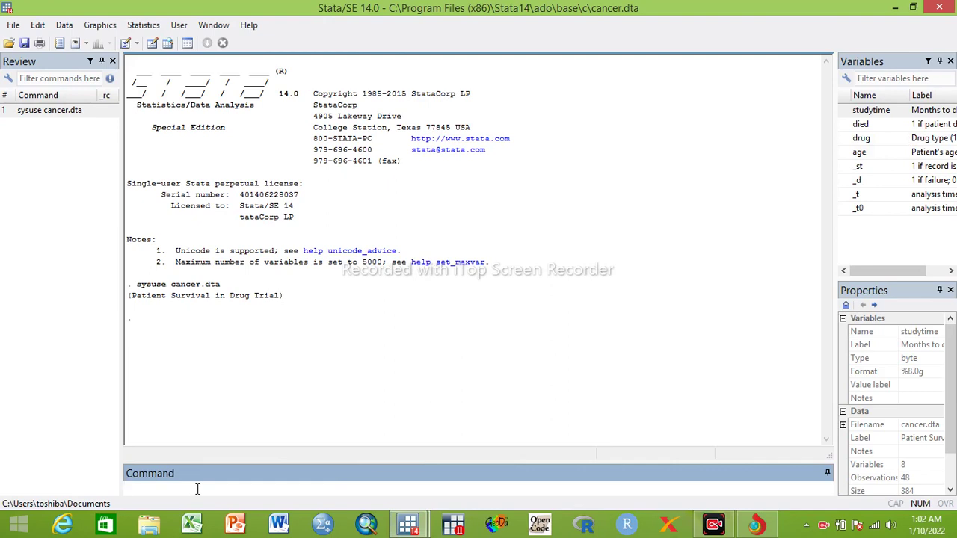
type("edit")
key("Return")
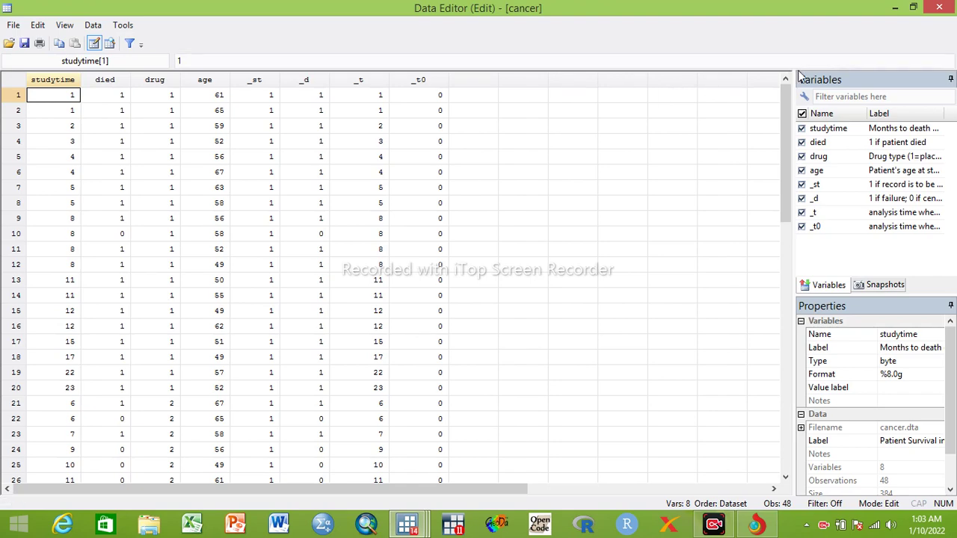
left_click(940, 9)
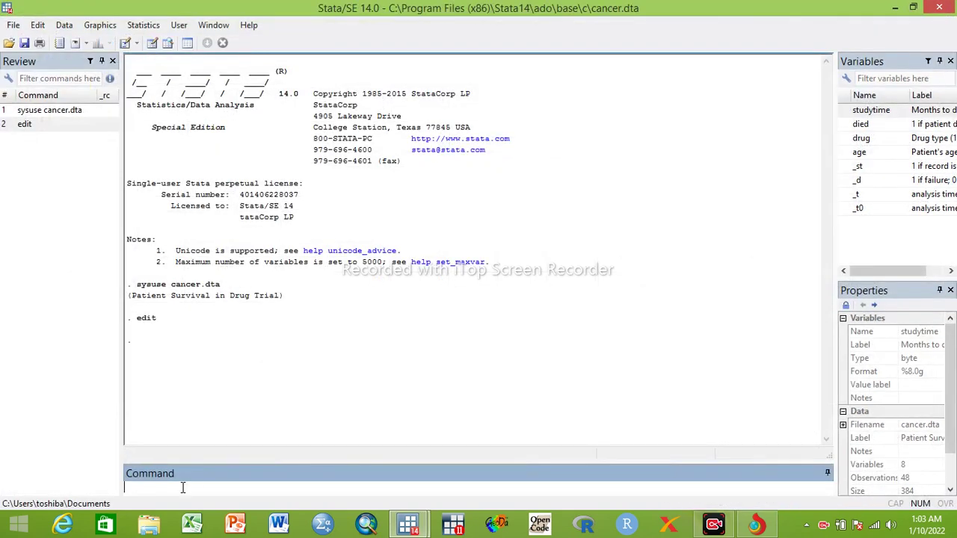
Tabulate the frequencies of the died variable with the command tab died.
type("tab")
double_click(858, 125)
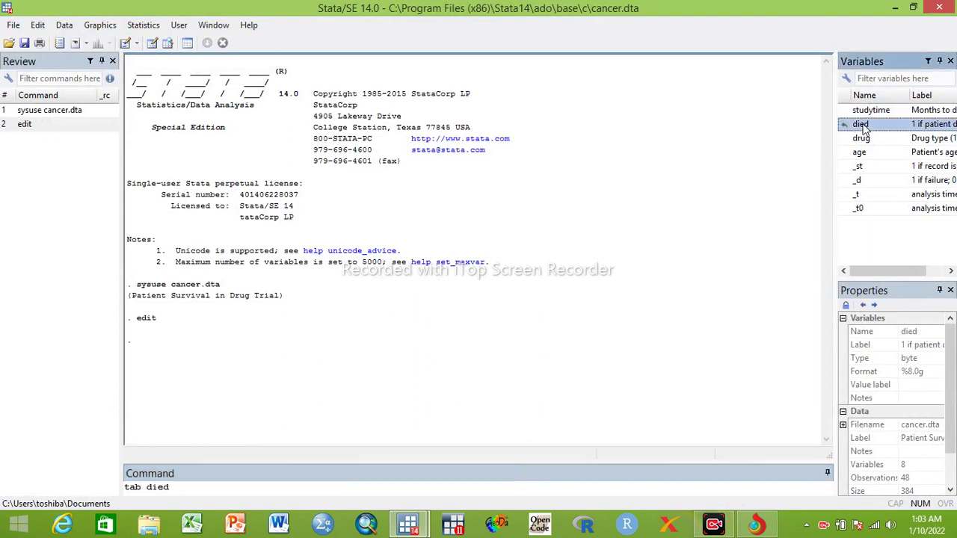
left_click(193, 494)
key("Return")
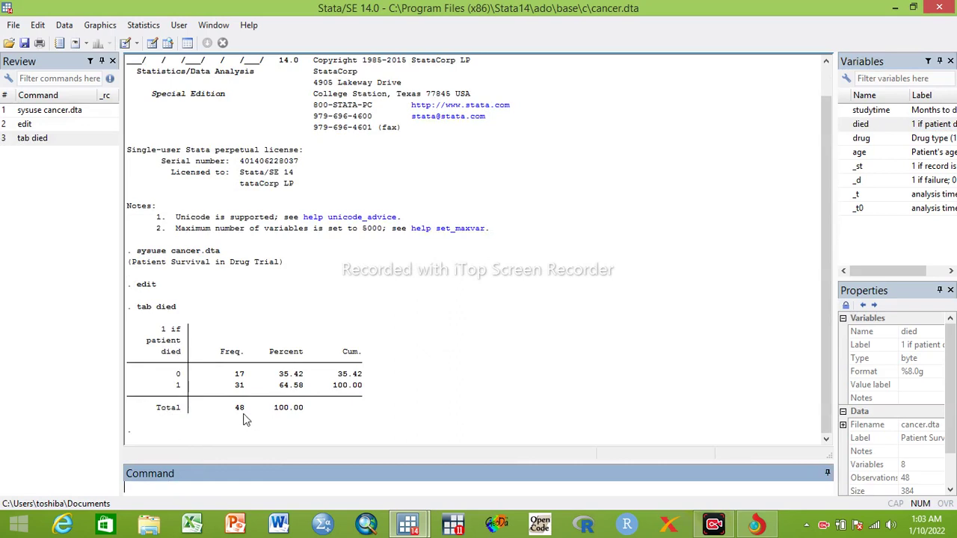
Tabulate died without value labels by running tab died, nol.
left_click(55, 138)
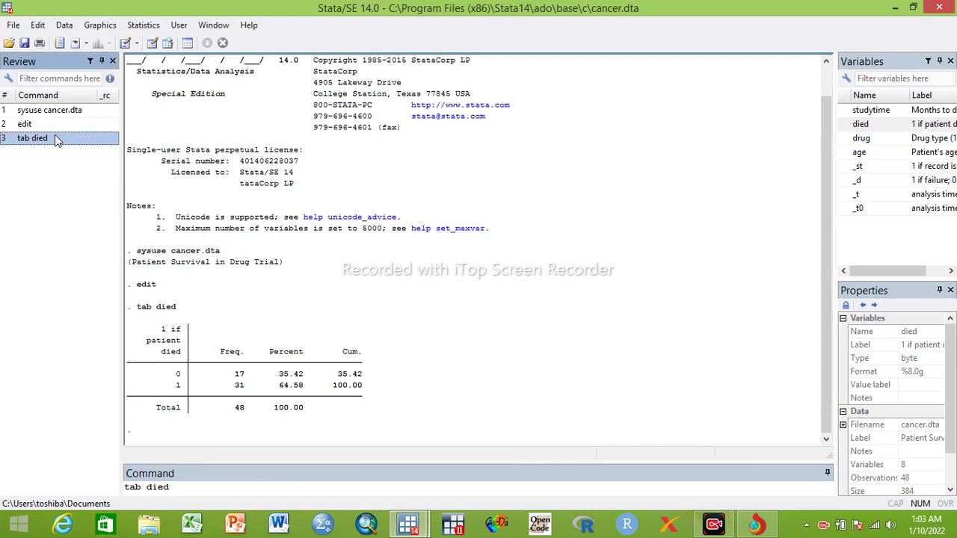
left_click(175, 487)
type(", nol")
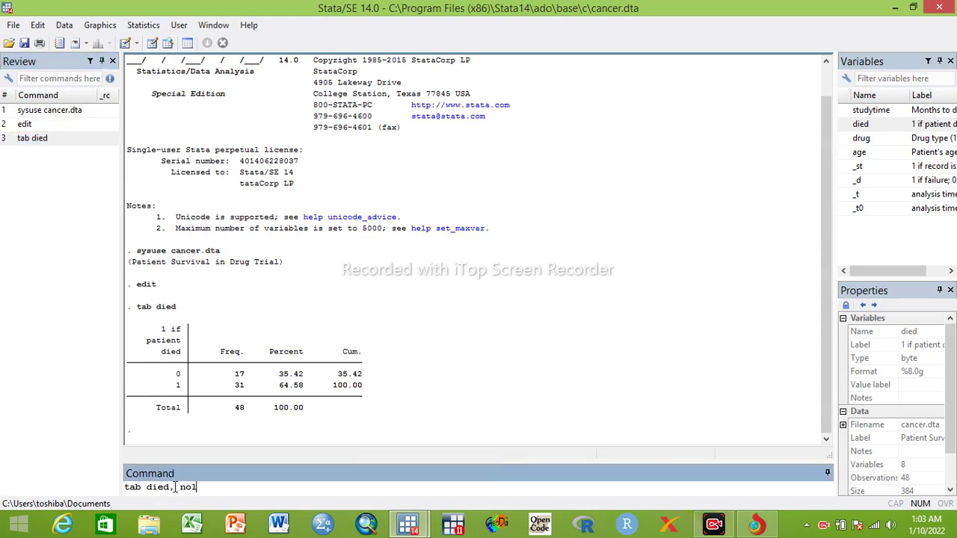
key("Return")
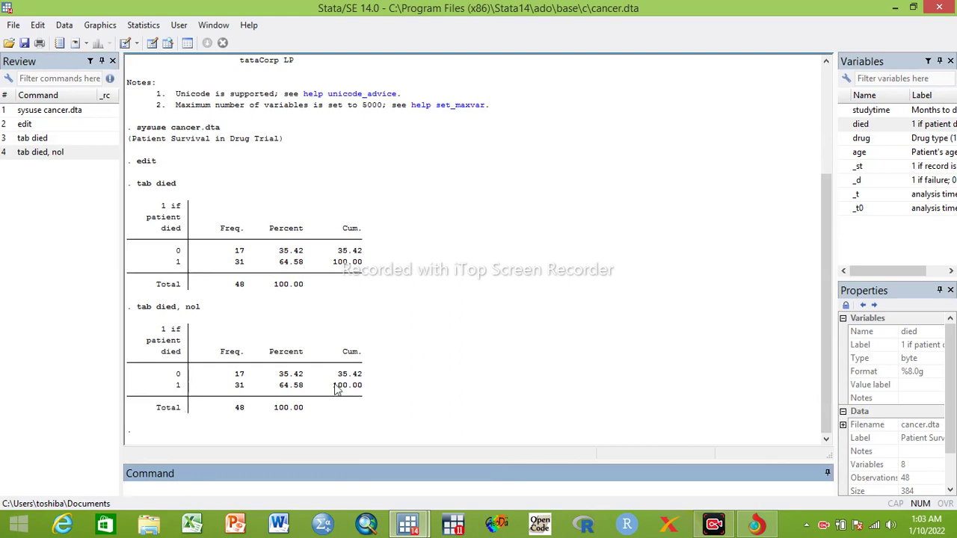
Tabulate the frequencies of the drug variable by reusing the earlier tab command as tab drug.
left_click(45, 138)
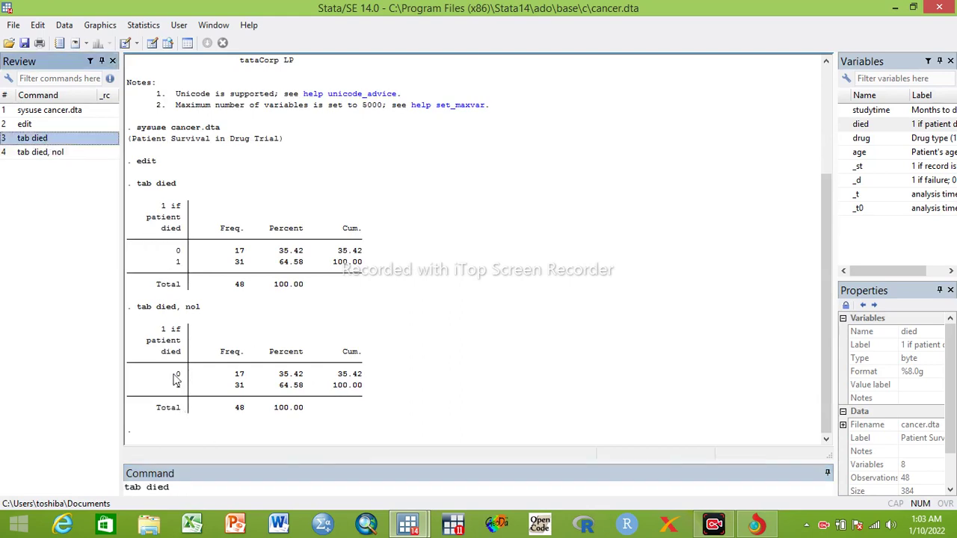
key("BackSpace")
key("BackSpace")
key("BackSpace")
key("BackSpace")
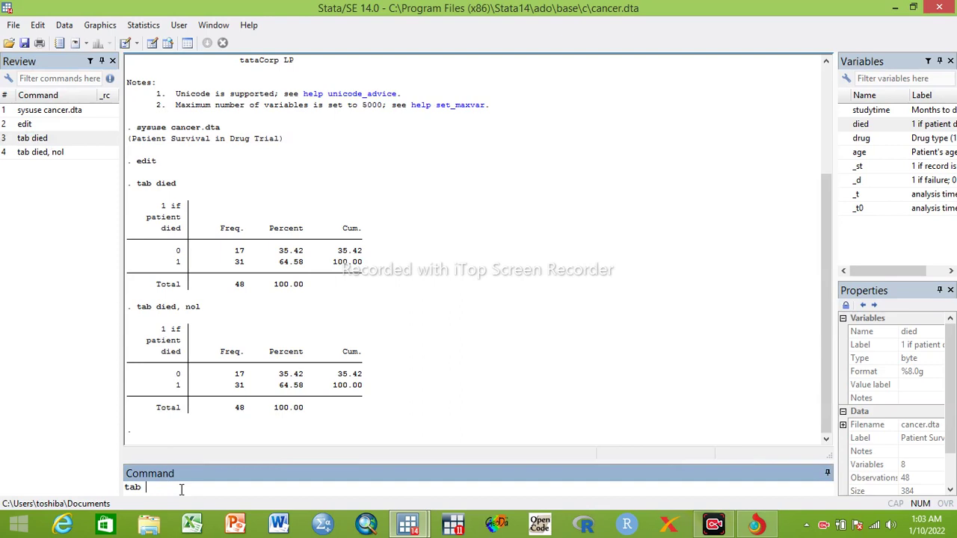
left_click(861, 141)
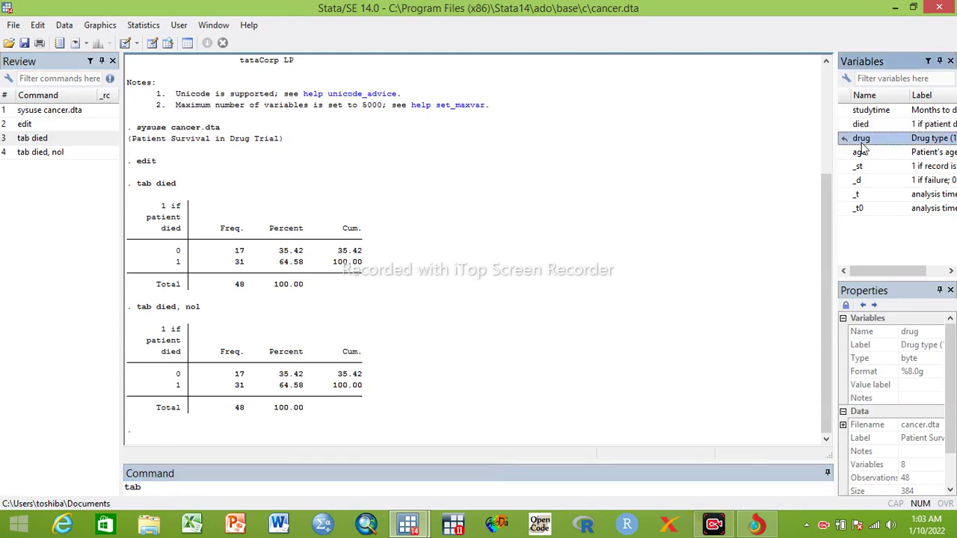
key("Return")
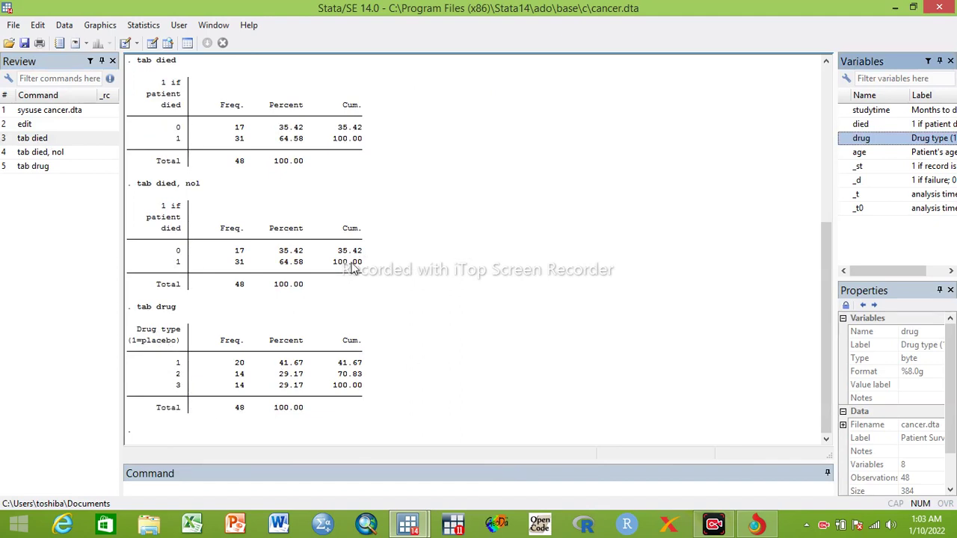
Tabulate the frequencies of the age variable by changing the last command to tab age.
left_click(39, 168)
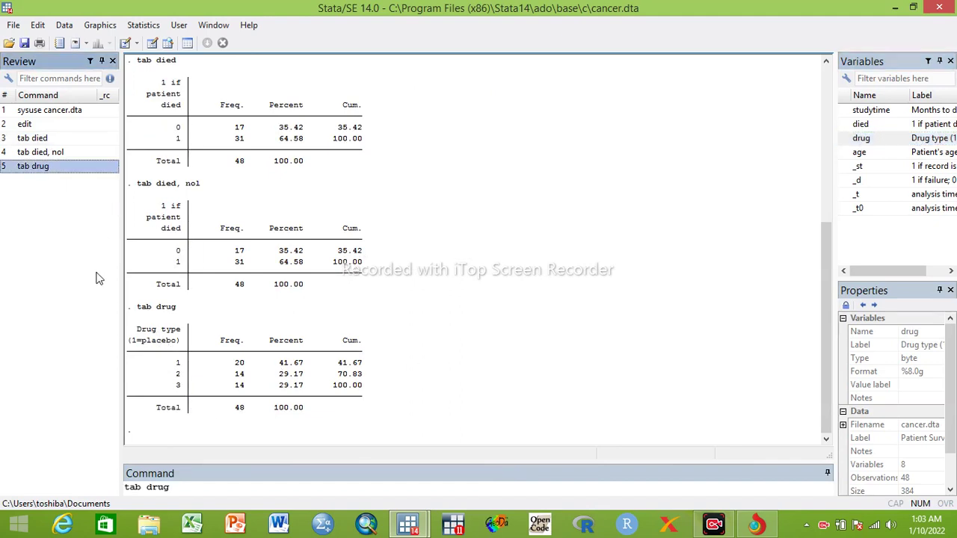
left_click(187, 487)
key("BackSpace")
key("BackSpace")
key("BackSpace")
key("BackSpace")
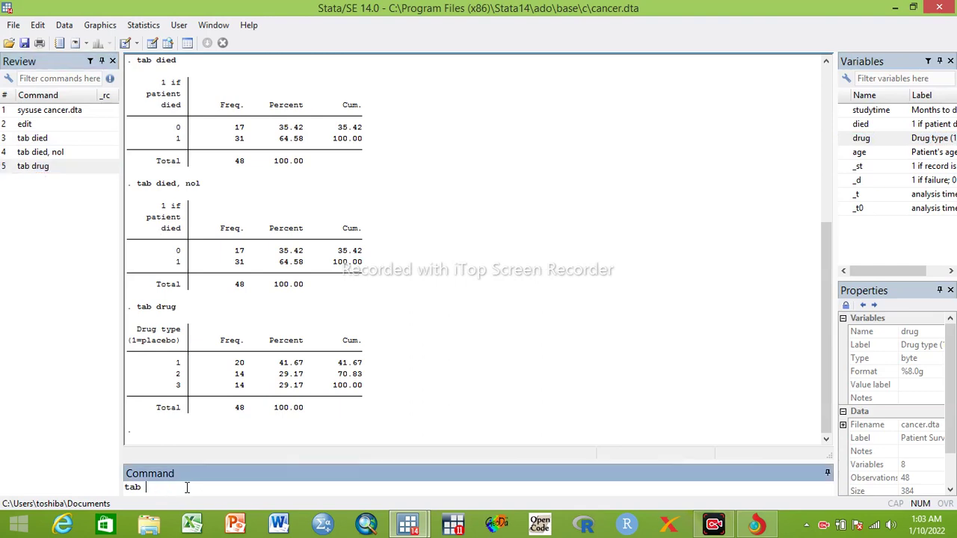
double_click(860, 152)
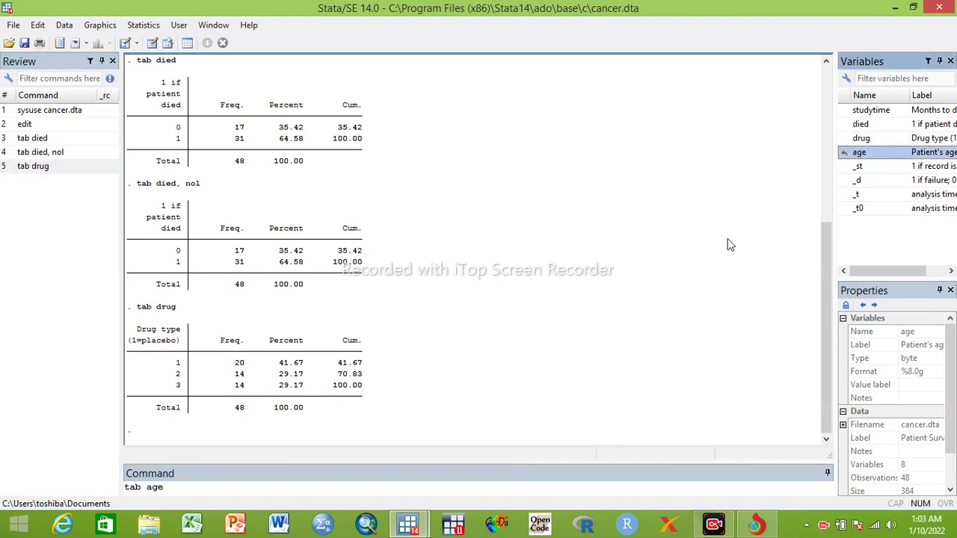
left_click(212, 473)
key("Return")
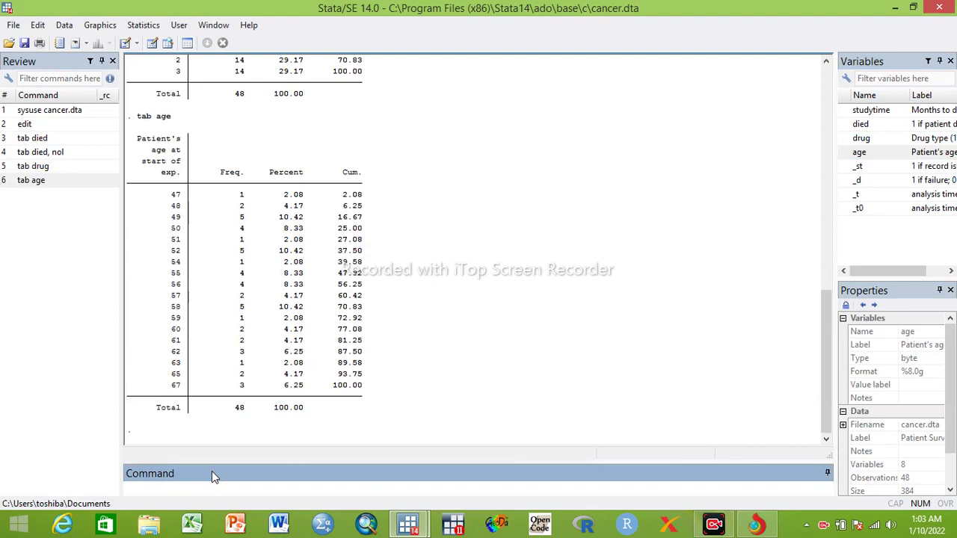
Fit a logistic regression of died on drug as a categorical predictor with logit died i.drug.
left_click(122, 441)
left_click(158, 469)
type("logit")
double_click(861, 124)
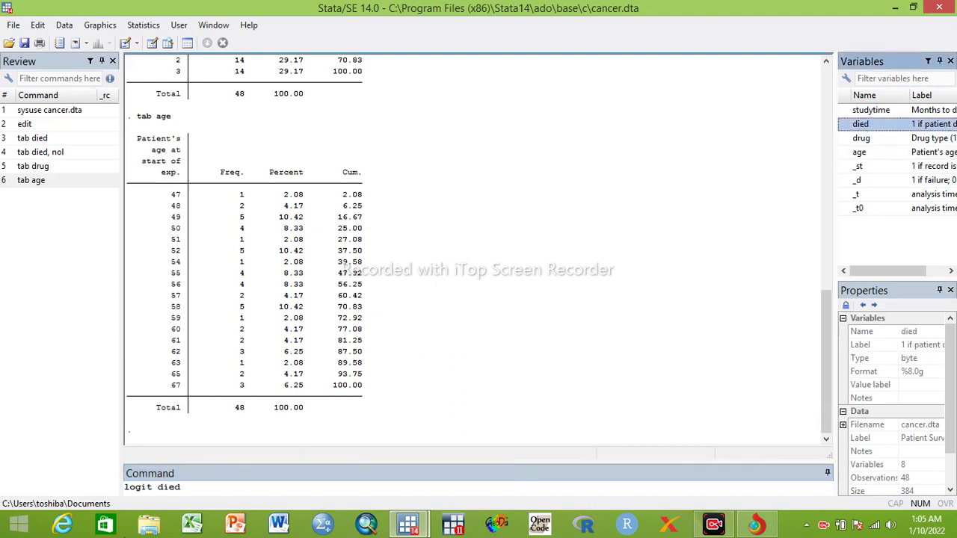
left_click(191, 486)
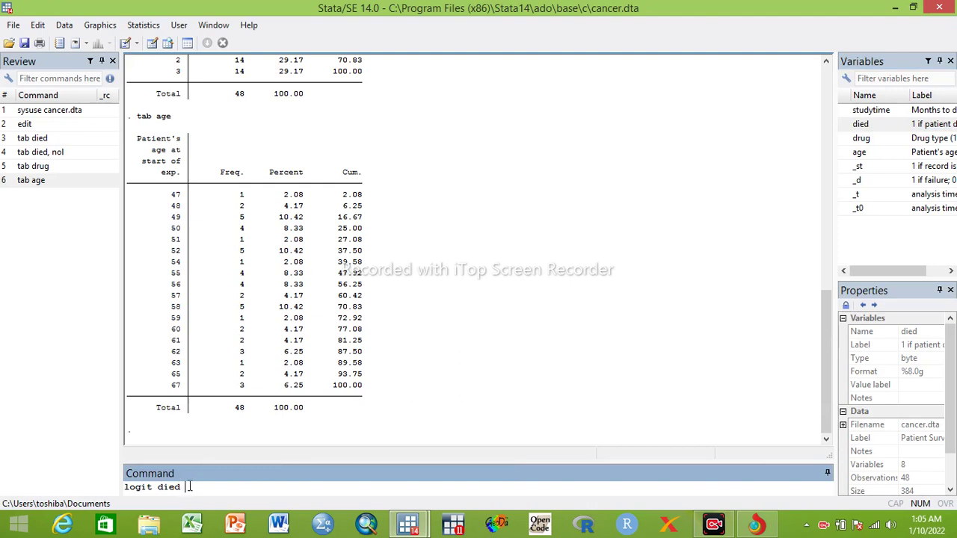
double_click(862, 139)
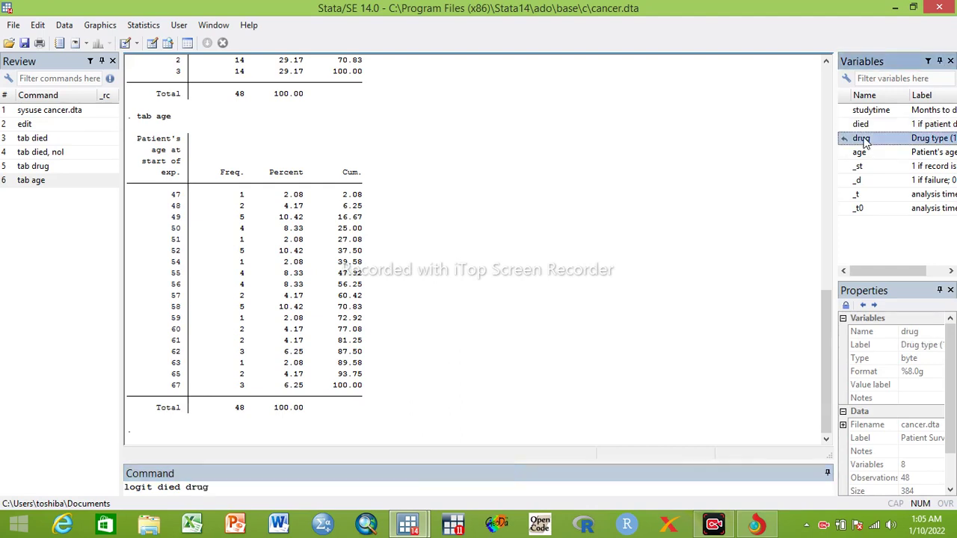
left_click(186, 486)
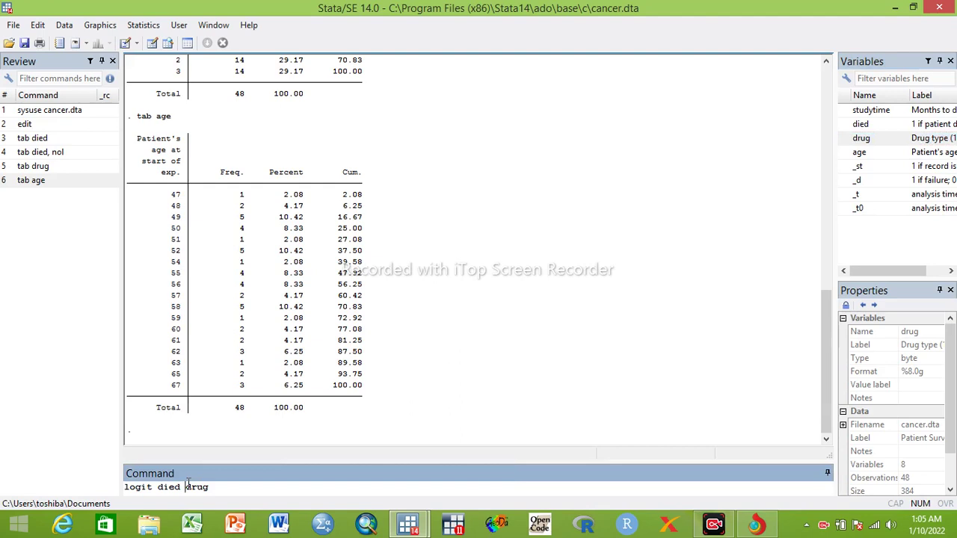
type("i.")
key("Return")
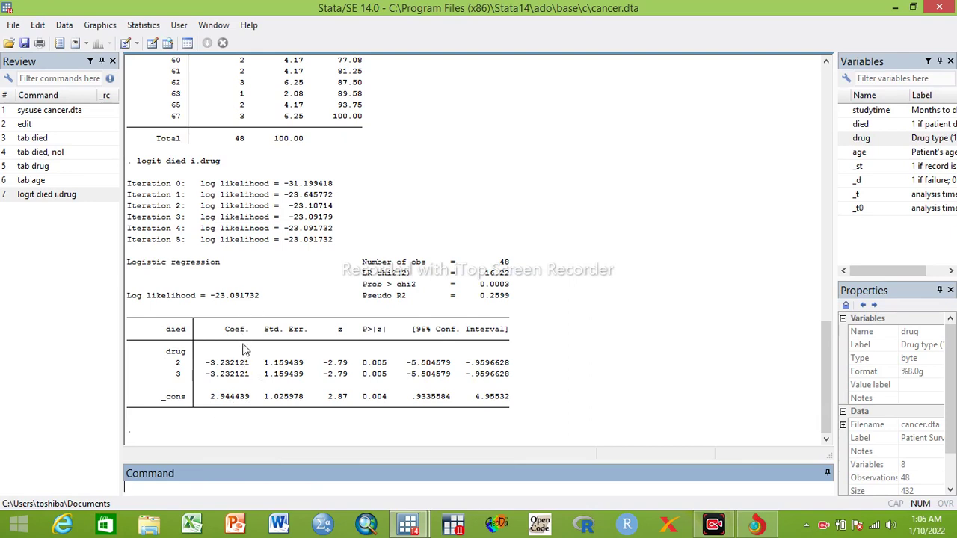
Rerun the drug-only logistic regression reporting odds ratios instead of coefficients with logit died i.drug, or.
left_click_drag(233, 311, 243, 339)
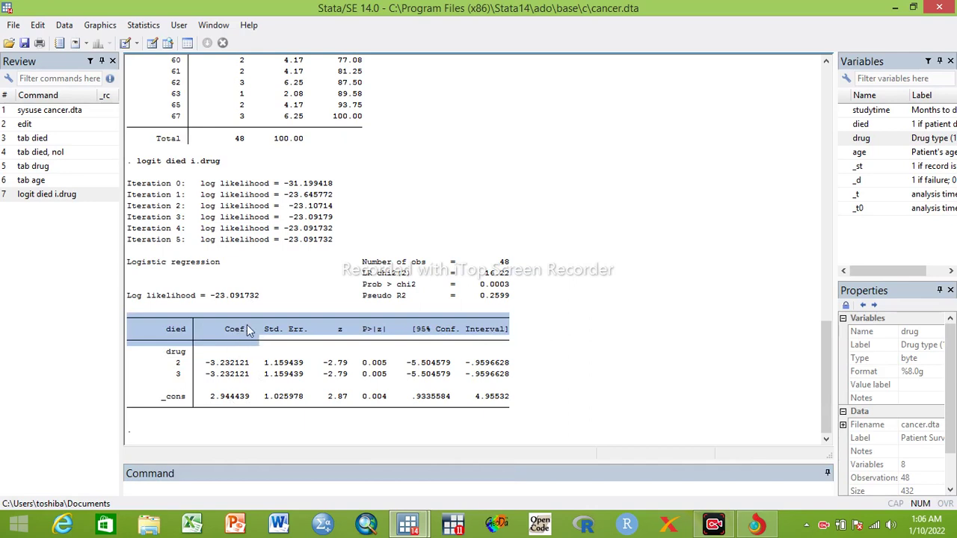
left_click(238, 337)
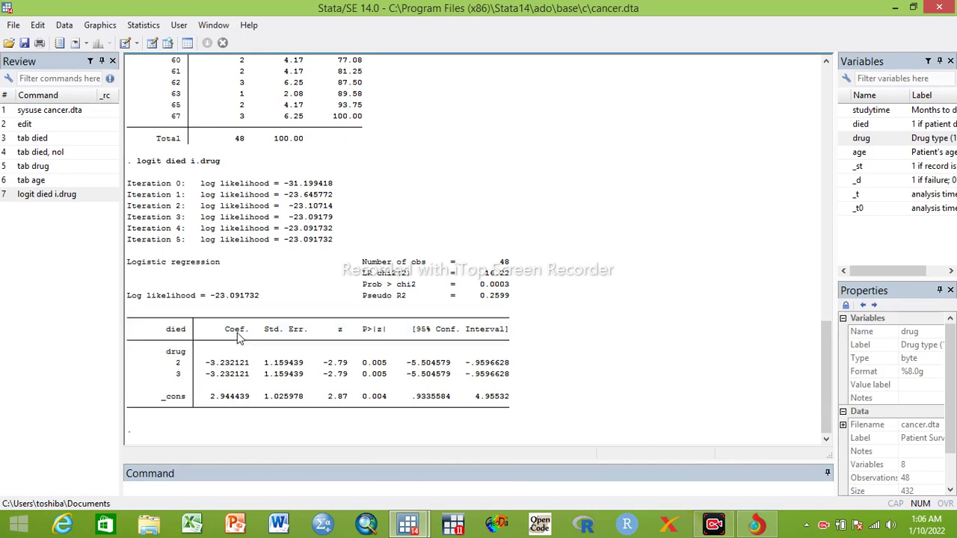
left_click(39, 196)
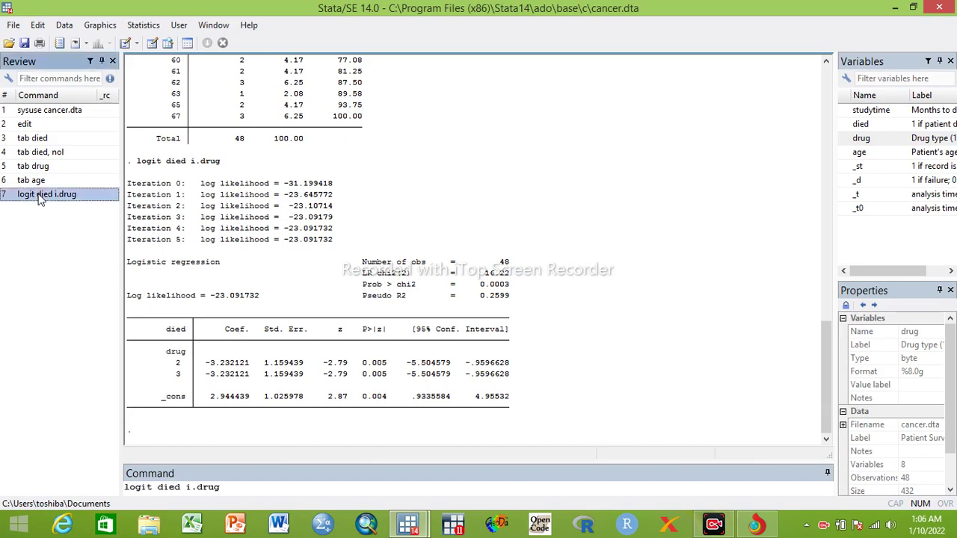
left_click(228, 487)
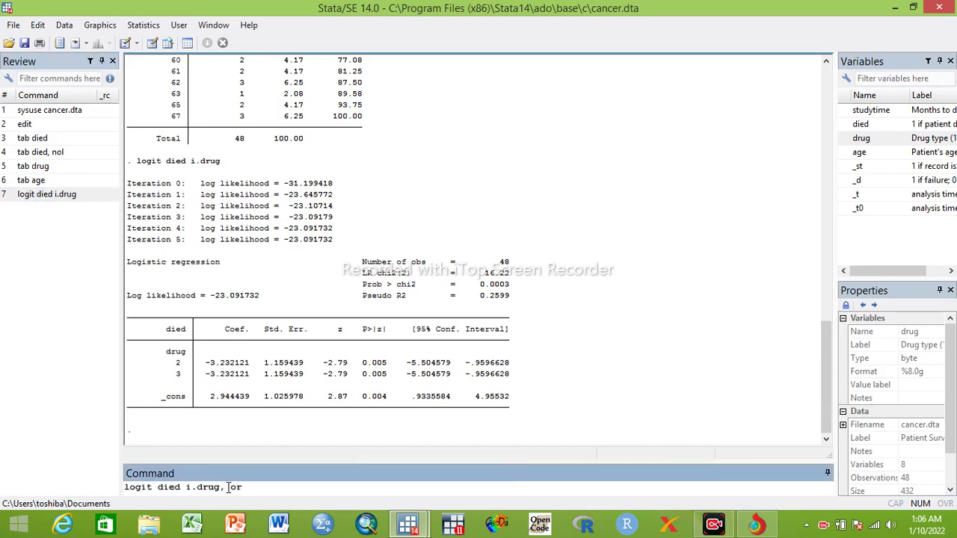
key("Return")
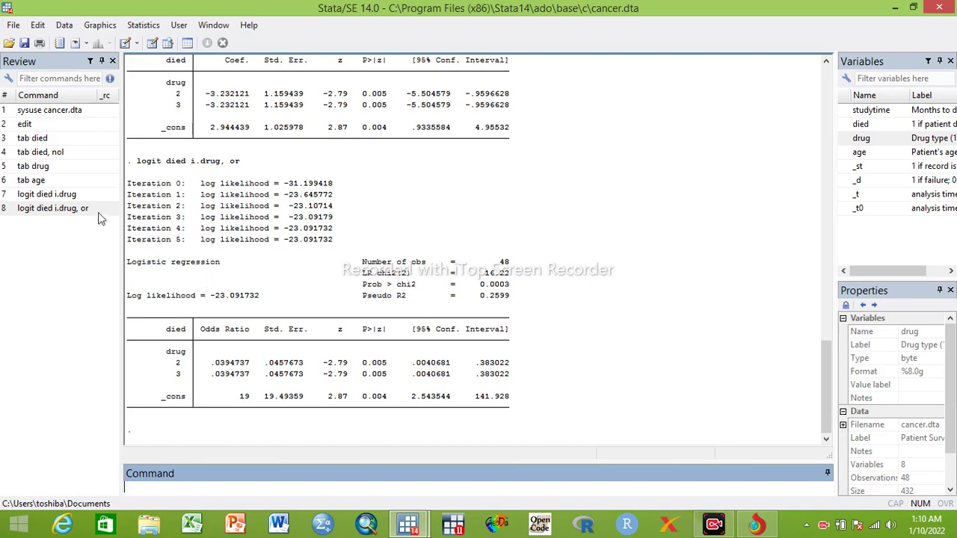
Add age as a continuous predictor to the odds-ratio model and run logit died i.drug age , or.
left_click(66, 215)
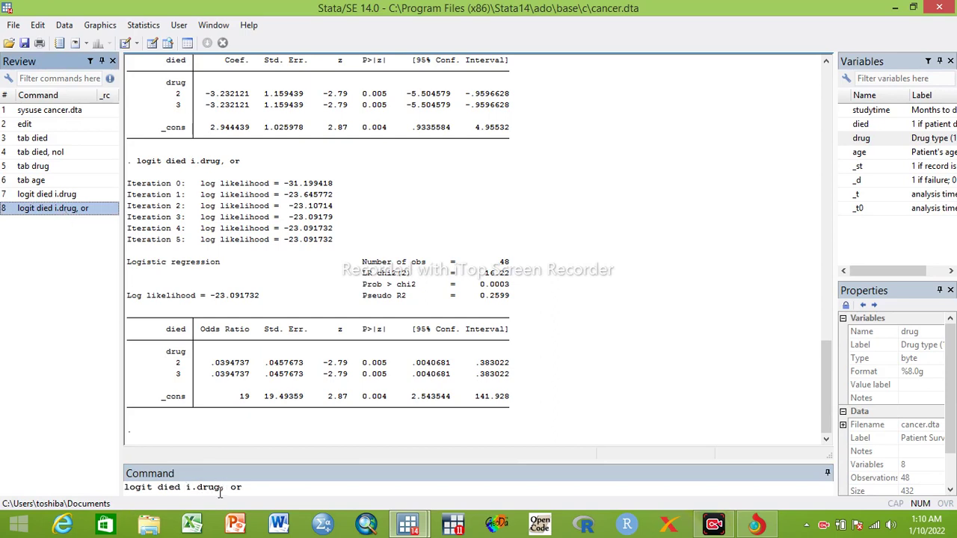
left_click(164, 487)
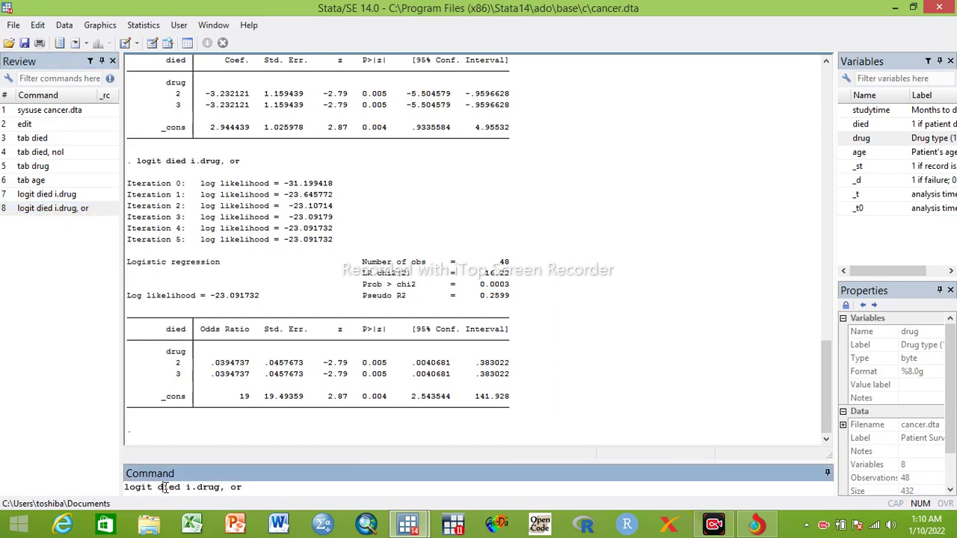
left_click(222, 487)
type("i.")
mouse_move(869, 153)
left_click(232, 491)
key("BackSpace")
key("BackSpace")
left_click(858, 153)
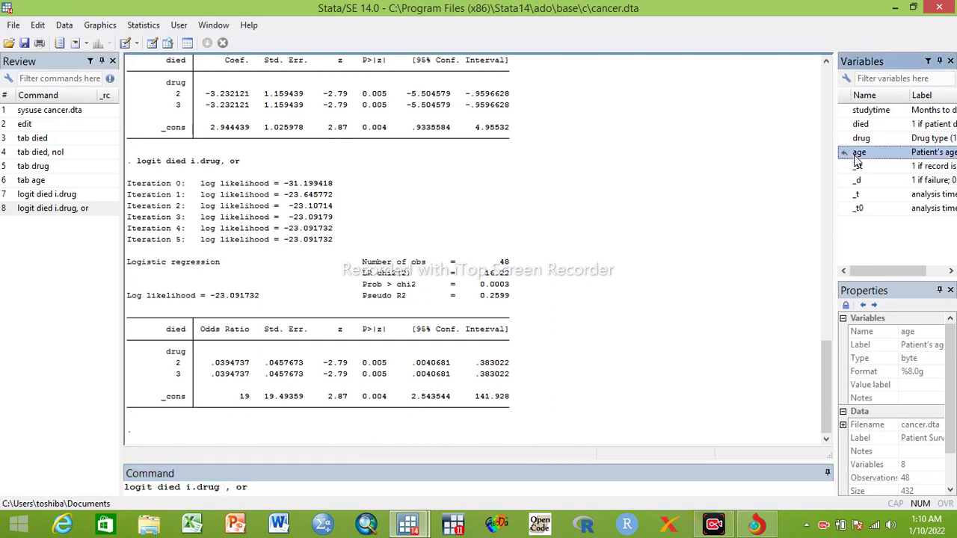
left_click(219, 487)
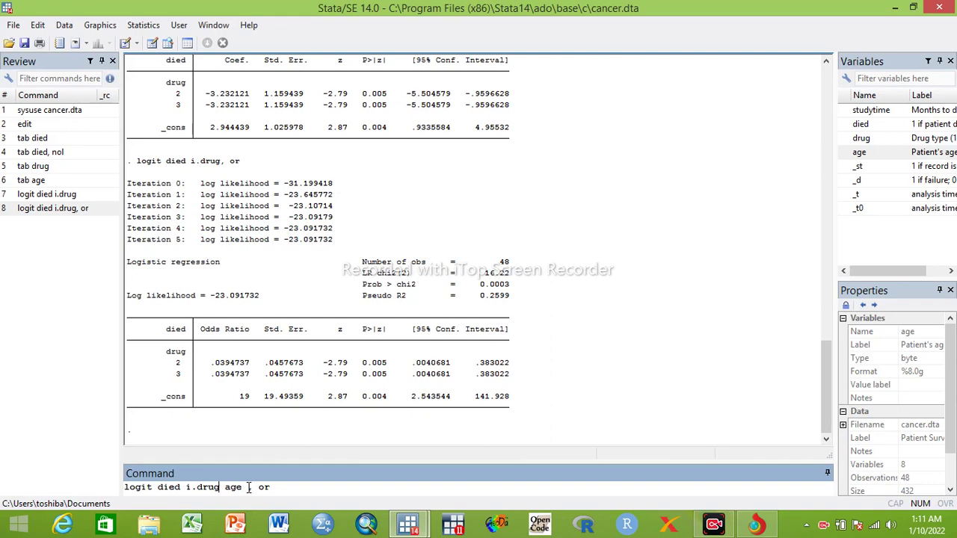
left_click(282, 488)
key("Return")
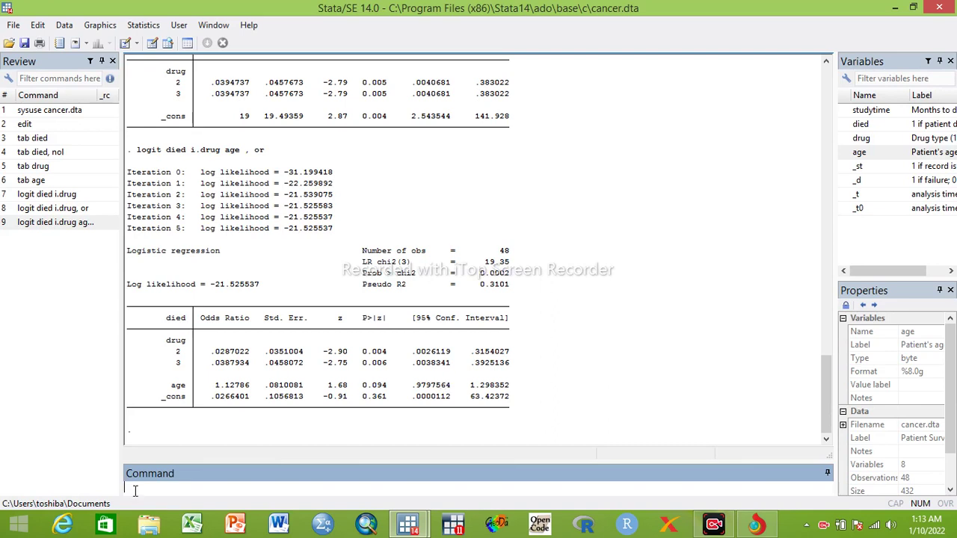
Run the goodness-of-fit test for the fitted logistic model with estat gof and examine its Pearson chi-square and p-value.
type("estat gof")
key("Return")
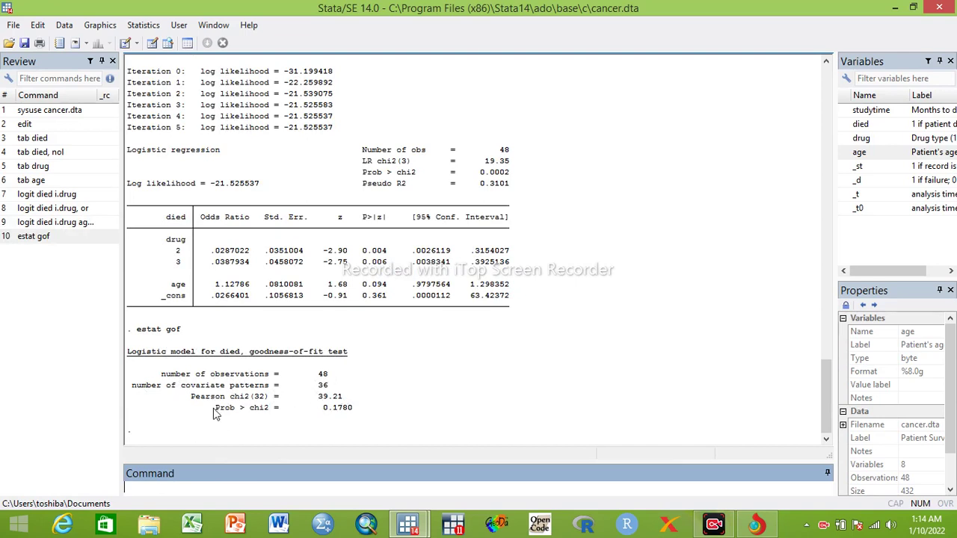
left_click_drag(186, 396, 219, 424)
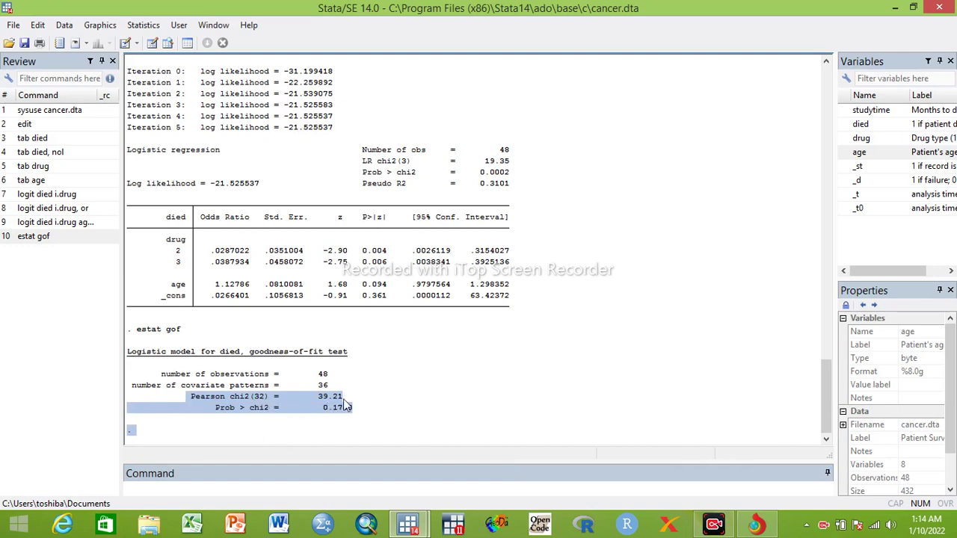
left_click(254, 421)
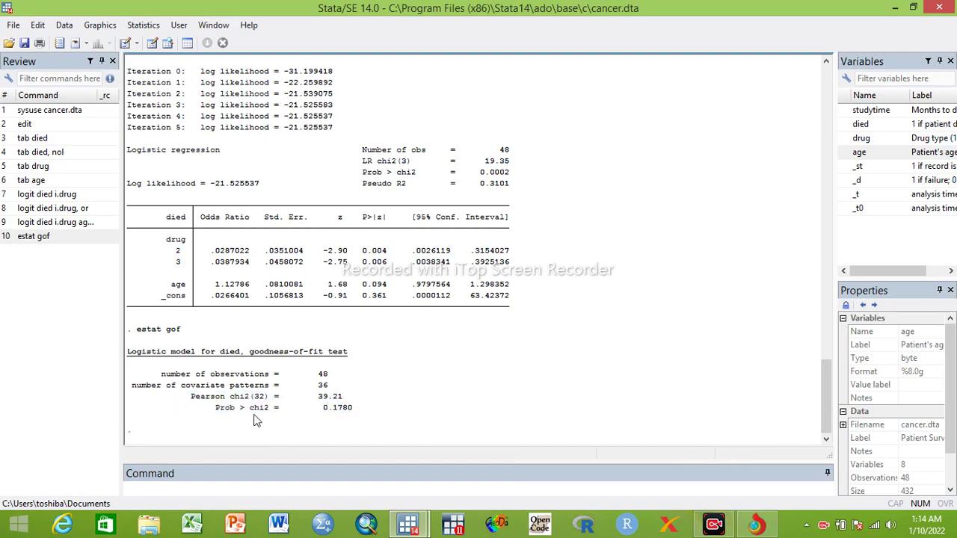